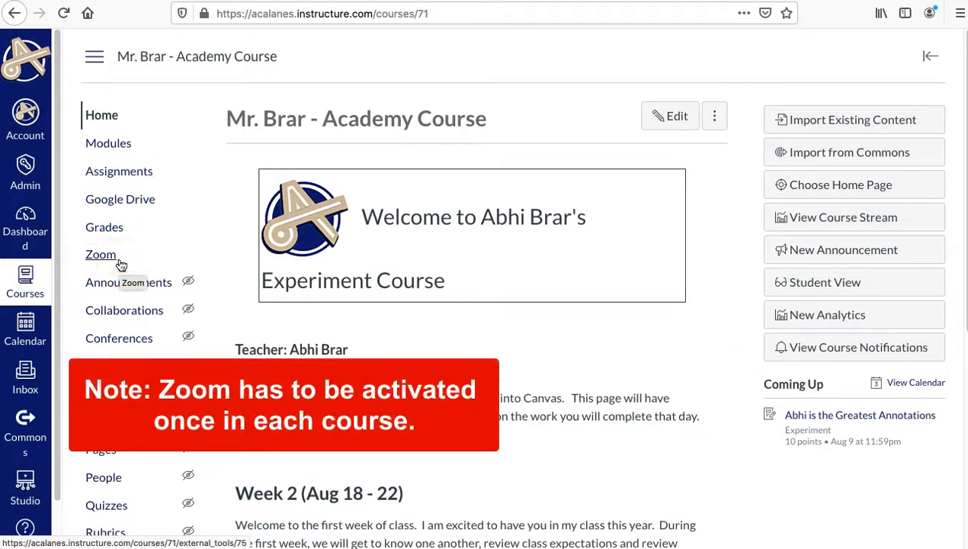
- Open the course settings and display the list for arranging the course navigation
{"action": "scroll", "coordinate": [121, 265], "scroll_direction": "down", "scroll_amount": 4}
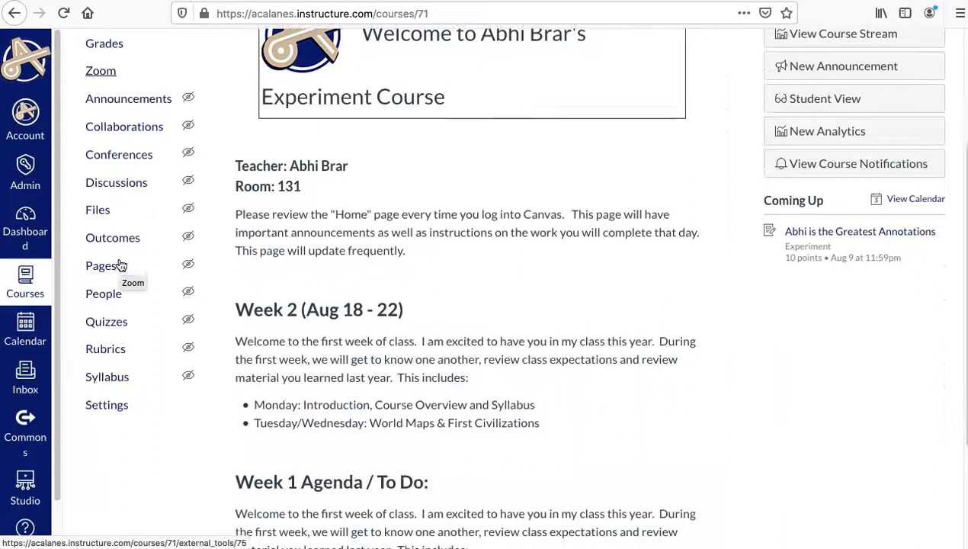
{"action": "left_click", "coordinate": [115, 405]}
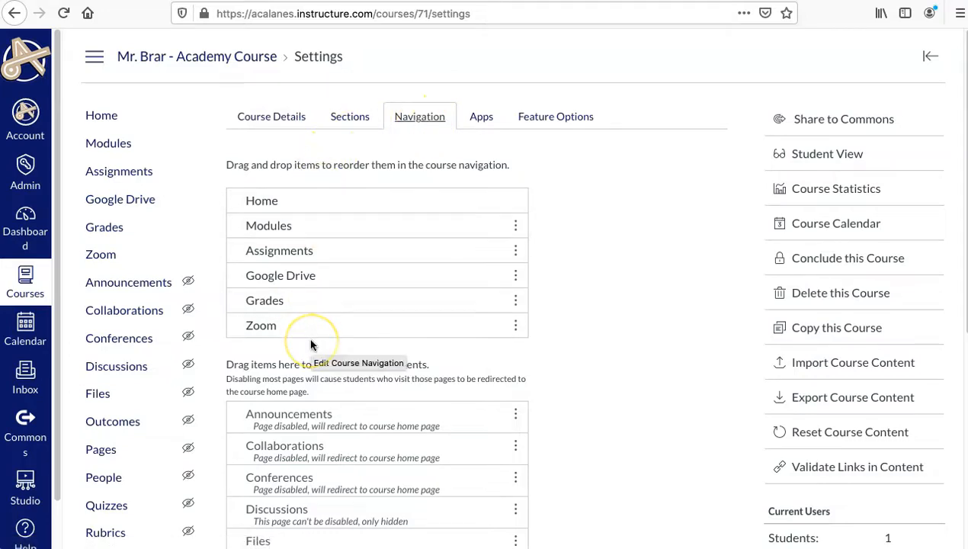
{"action": "scroll", "coordinate": [310, 345], "scroll_direction": "down", "scroll_amount": 1}
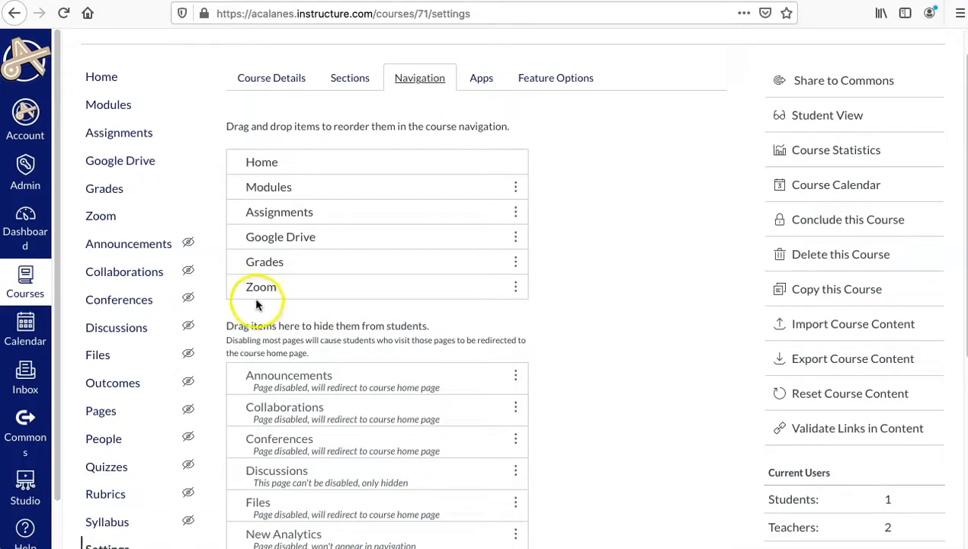
- Check that Zoom is among the navigation items visible to students and save the course navigation
{"action": "scroll", "coordinate": [282, 305], "scroll_direction": "down", "scroll_amount": 5}
{"action": "scroll", "coordinate": [279, 305], "scroll_direction": "down", "scroll_amount": 3}
{"action": "scroll", "coordinate": [279, 303], "scroll_direction": "up", "scroll_amount": 3}
{"action": "left_click", "coordinate": [276, 217]}
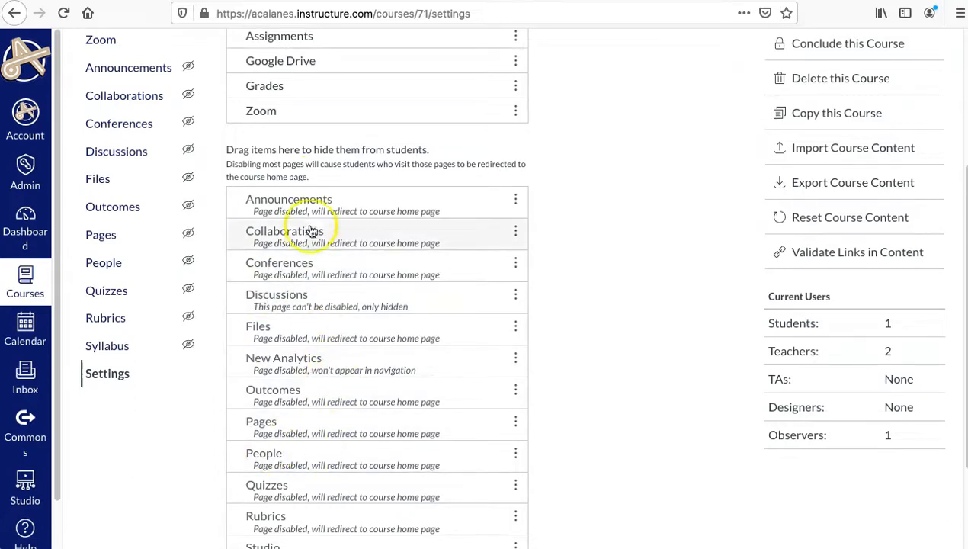
{"action": "scroll", "coordinate": [309, 225], "scroll_direction": "up", "scroll_amount": 2}
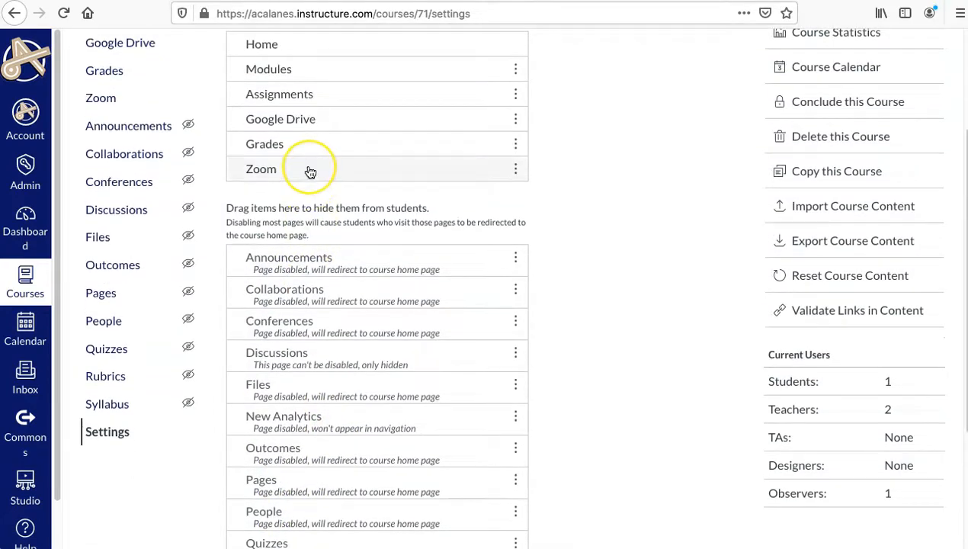
{"action": "scroll", "coordinate": [310, 171], "scroll_direction": "up", "scroll_amount": 2}
{"action": "scroll", "coordinate": [310, 171], "scroll_direction": "down", "scroll_amount": 6}
{"action": "scroll", "coordinate": [310, 171], "scroll_direction": "down", "scroll_amount": 1}
{"action": "left_click", "coordinate": [250, 500]}
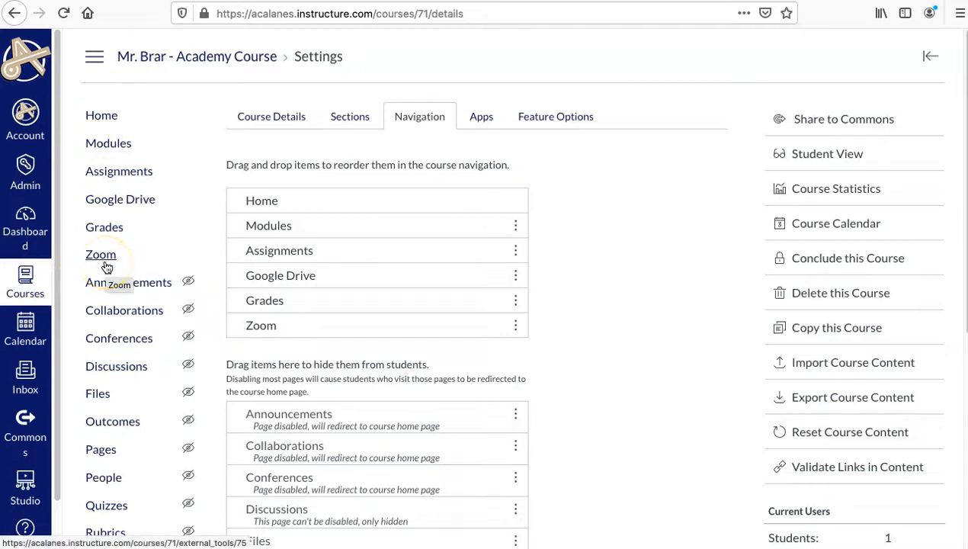
- Open the course's Zoom page and start scheduling a new meeting
{"action": "left_click", "coordinate": [111, 260]}
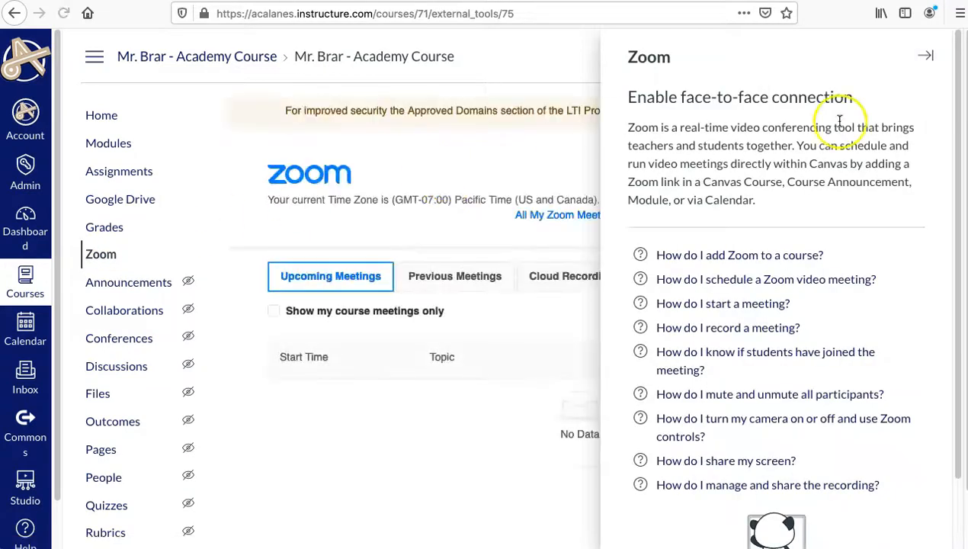
{"action": "left_click", "coordinate": [928, 61]}
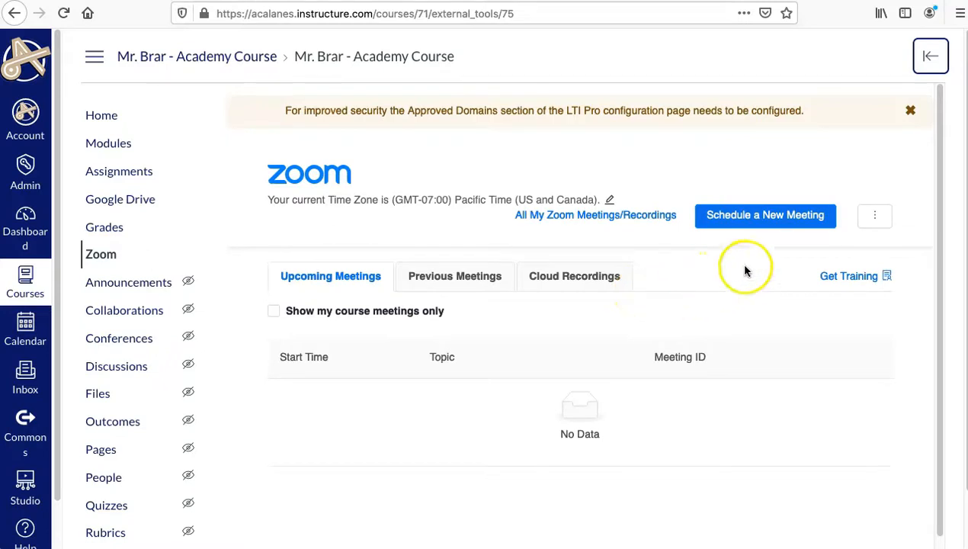
{"action": "left_click", "coordinate": [765, 215]}
- Replace the meeting topic with "Academy Course - Regular Class Meeting"
{"action": "left_click", "coordinate": [571, 303]}
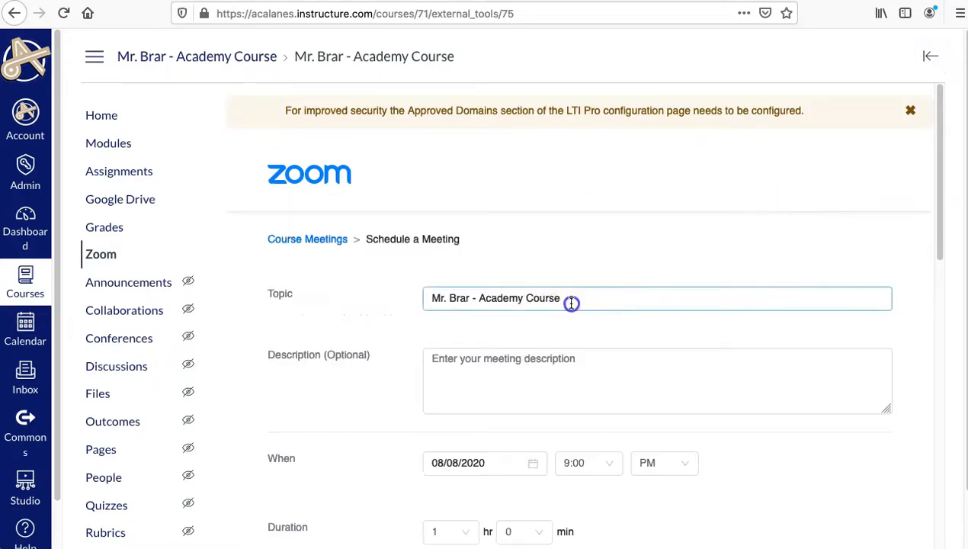
{"action": "key", "text": "ctrl+a"}
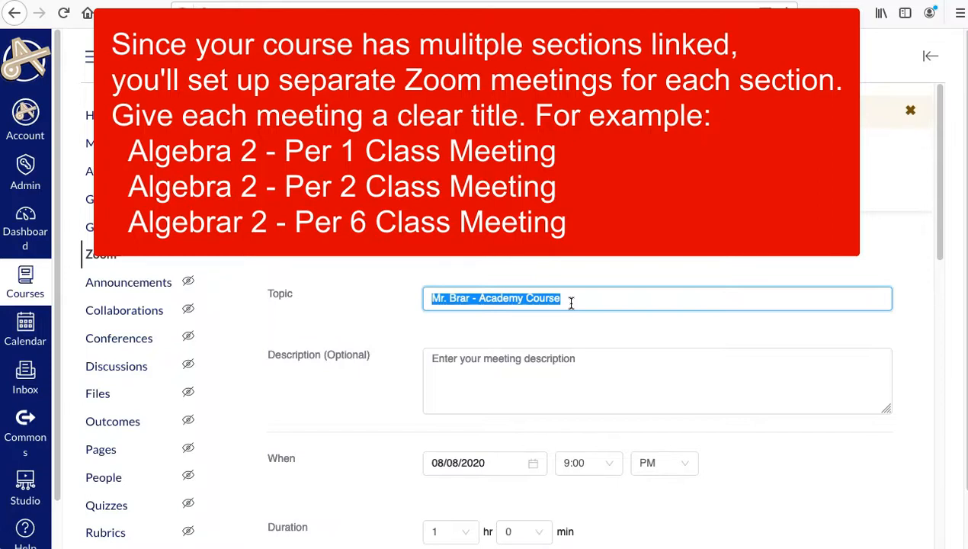
{"action": "type", "text": "Acam"}
{"action": "key", "text": "BackSpace"}
{"action": "type", "text": "demy Course "}
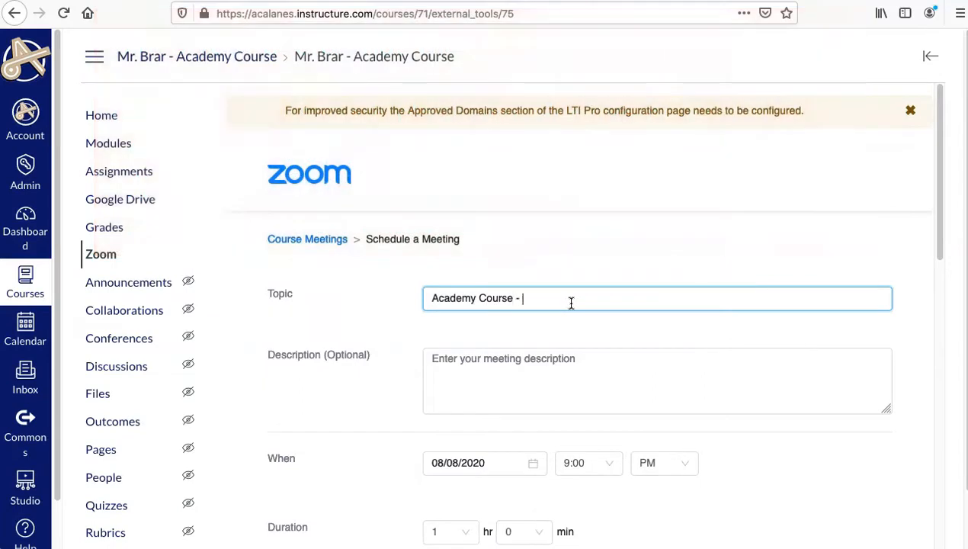
{"action": "type", "text": "- Regular Class Meeting"}
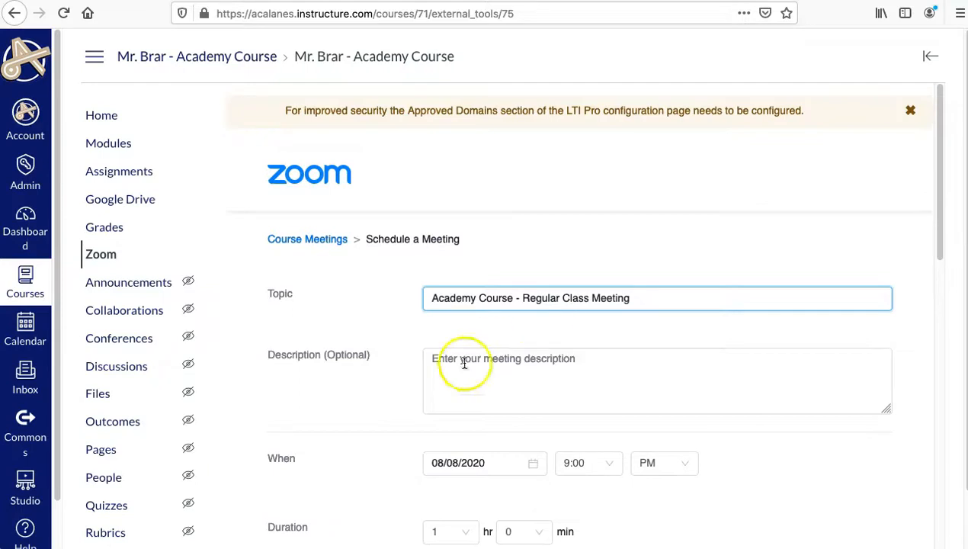
- Make the meeting recurring with its recurrence set to NoFixed Time
{"action": "scroll", "coordinate": [370, 404], "scroll_direction": "down", "scroll_amount": 2}
{"action": "scroll", "coordinate": [370, 404], "scroll_direction": "down", "scroll_amount": 1}
{"action": "scroll", "coordinate": [370, 404], "scroll_direction": "down", "scroll_amount": 1}
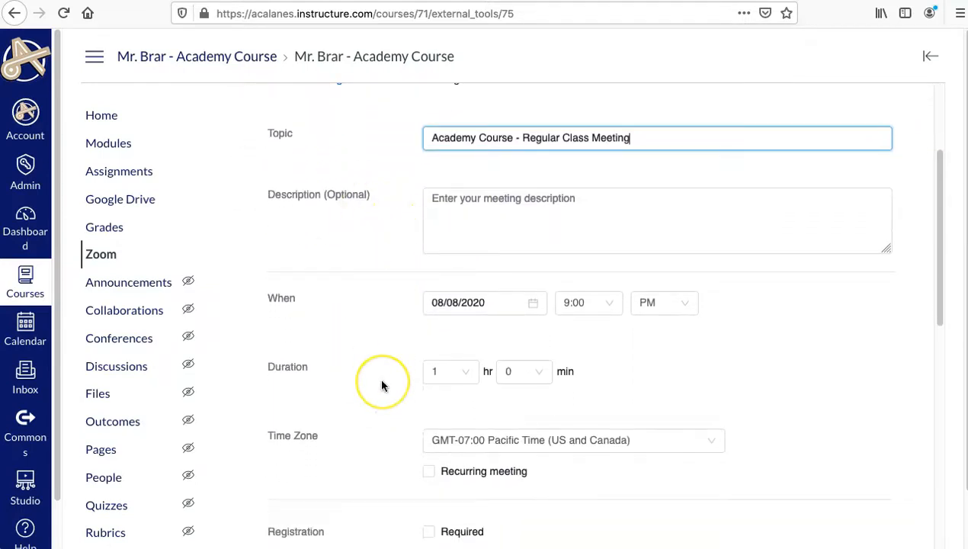
{"action": "scroll", "coordinate": [381, 384], "scroll_direction": "down", "scroll_amount": 1}
{"action": "scroll", "coordinate": [381, 385], "scroll_direction": "up", "scroll_amount": 2}
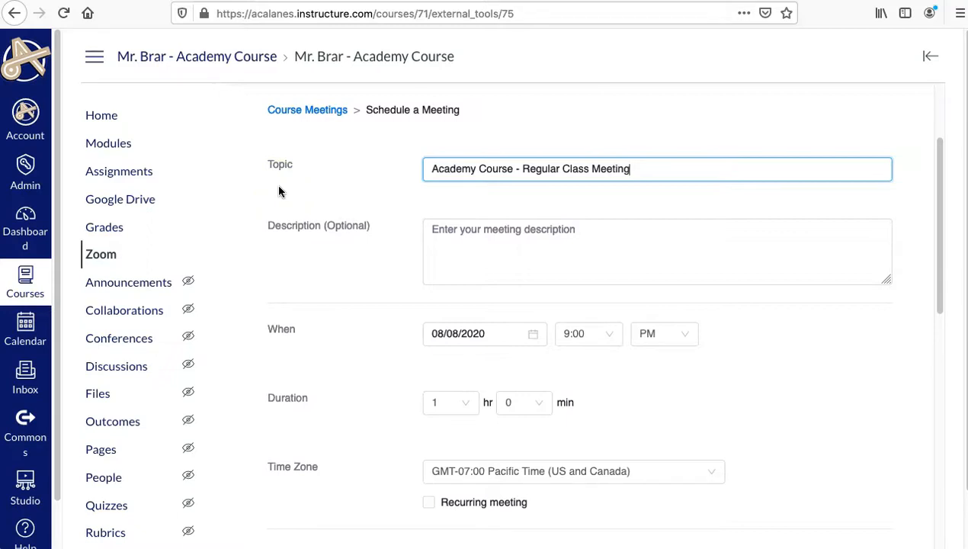
{"action": "scroll", "coordinate": [279, 191], "scroll_direction": "down", "scroll_amount": 5}
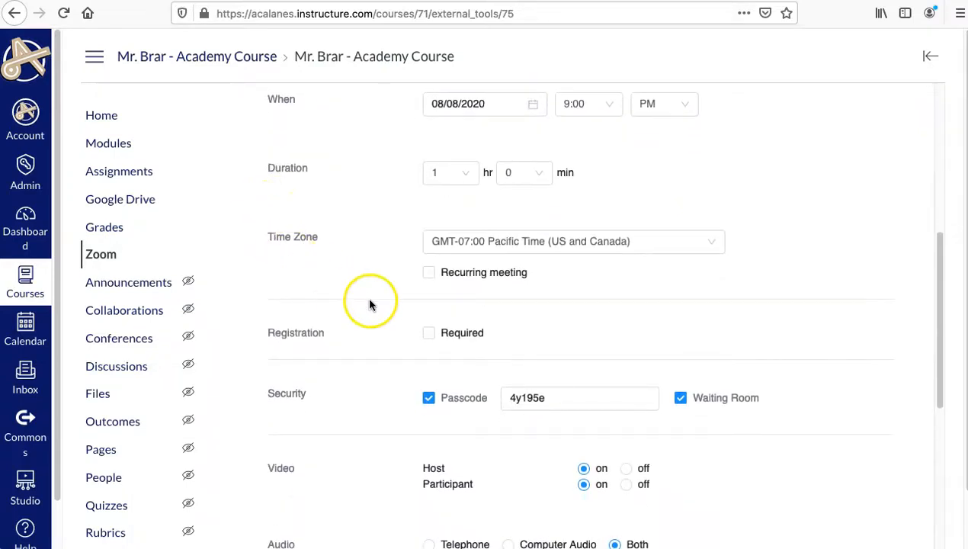
{"action": "left_click", "coordinate": [429, 276]}
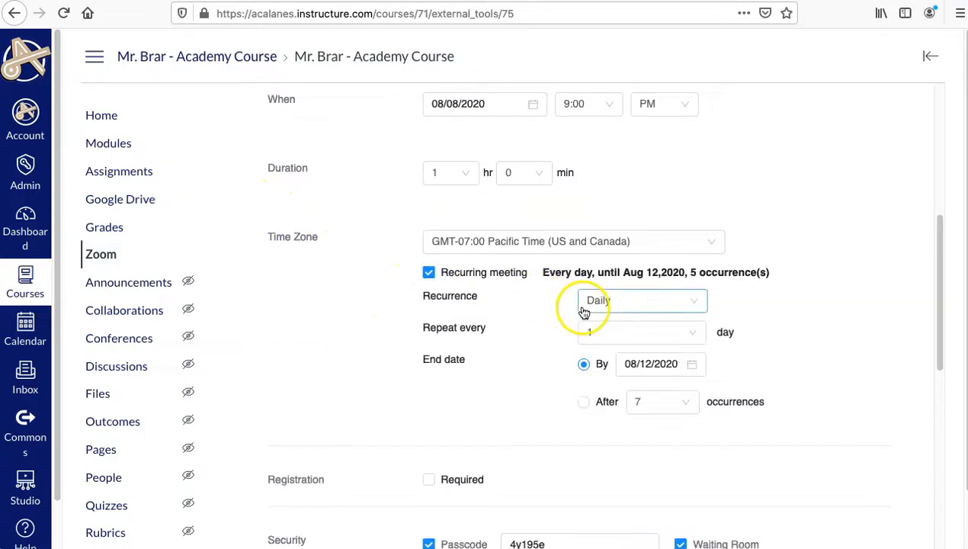
{"action": "left_click", "coordinate": [589, 303]}
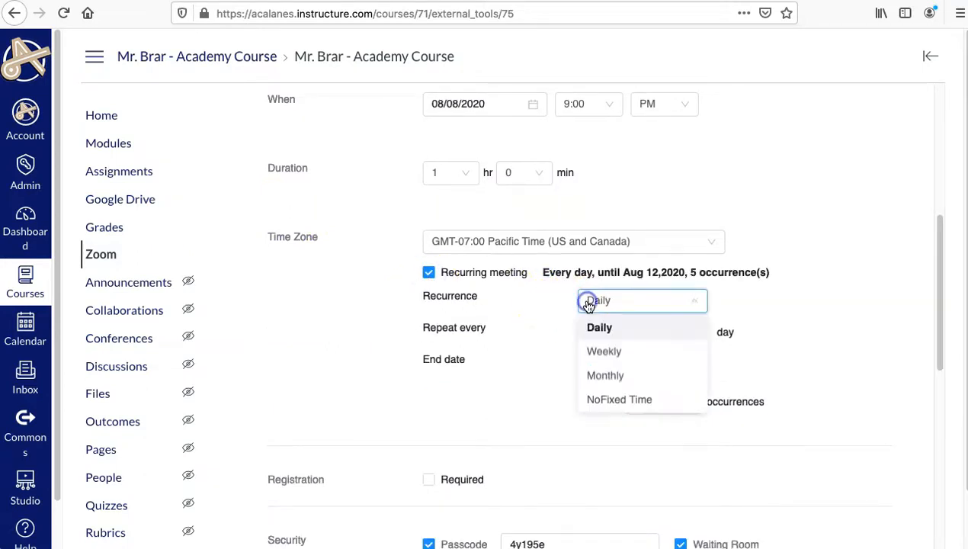
{"action": "left_click", "coordinate": [616, 407]}
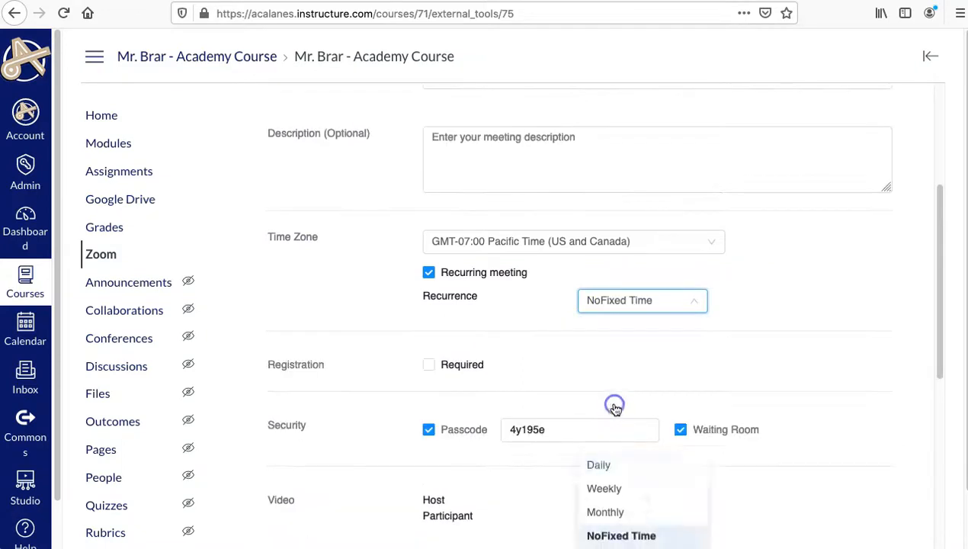
- Review the meeting's security, video, audio and entry options, and save the meeting
{"action": "scroll", "coordinate": [616, 410], "scroll_direction": "down", "scroll_amount": 3}
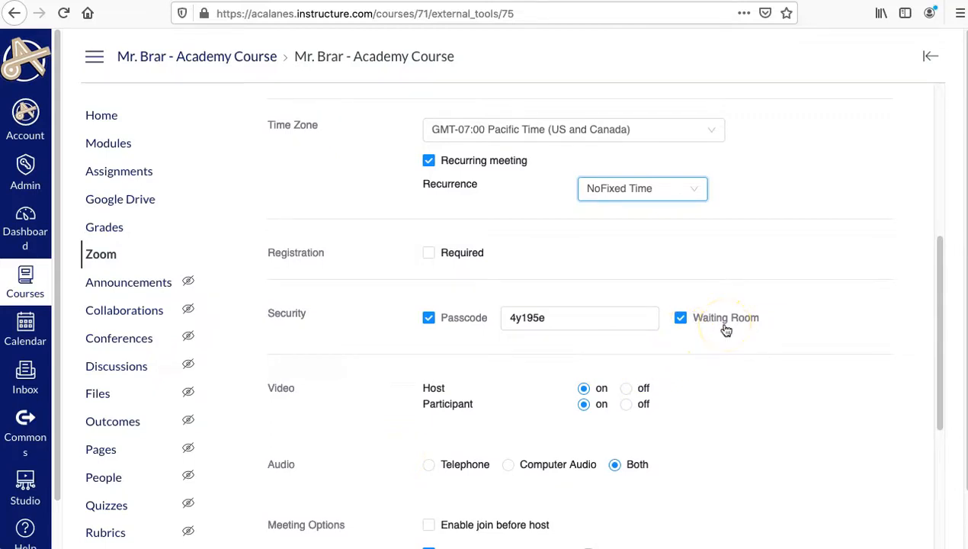
{"action": "scroll", "coordinate": [727, 329], "scroll_direction": "down", "scroll_amount": 3}
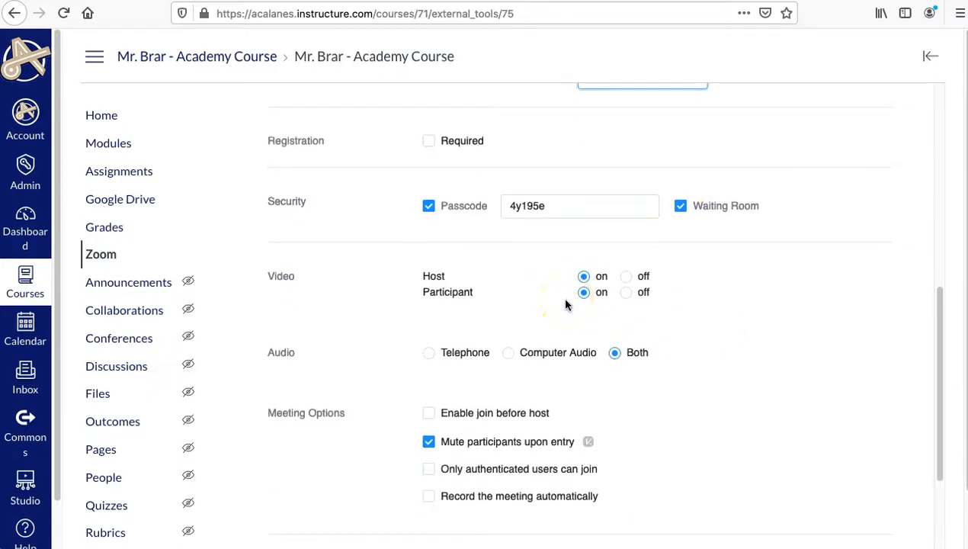
{"action": "scroll", "coordinate": [566, 305], "scroll_direction": "down", "scroll_amount": 1}
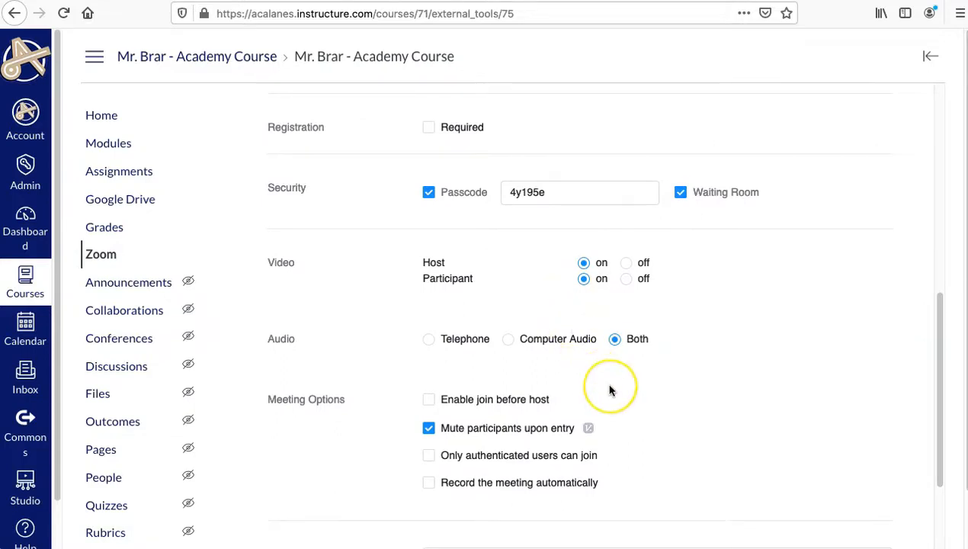
{"action": "scroll", "coordinate": [611, 389], "scroll_direction": "down", "scroll_amount": 3}
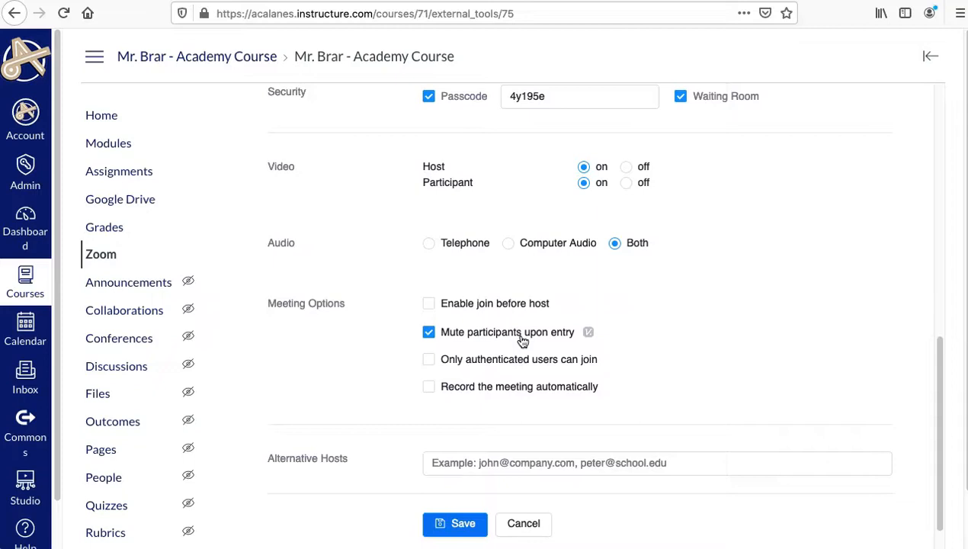
{"action": "scroll", "coordinate": [522, 340], "scroll_direction": "down", "scroll_amount": 1}
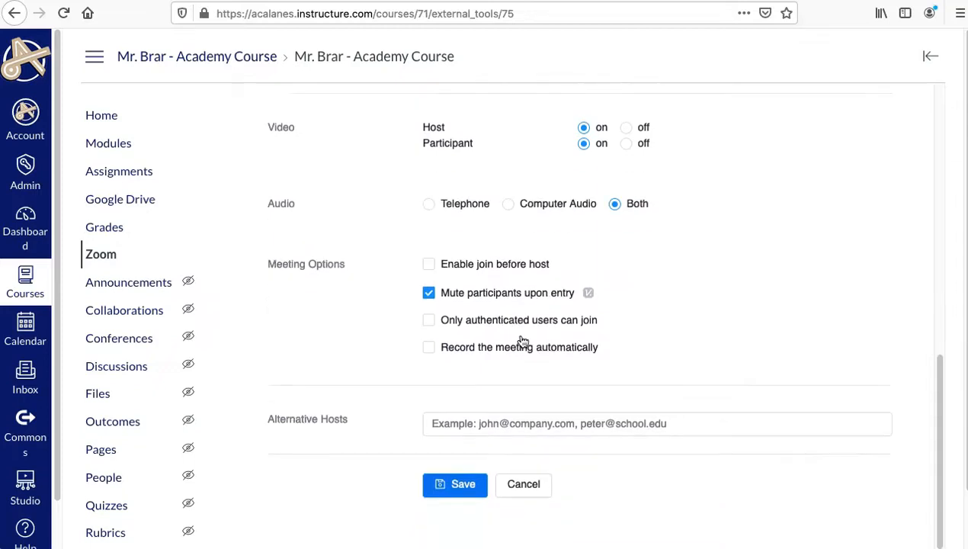
{"action": "left_click", "coordinate": [454, 491]}
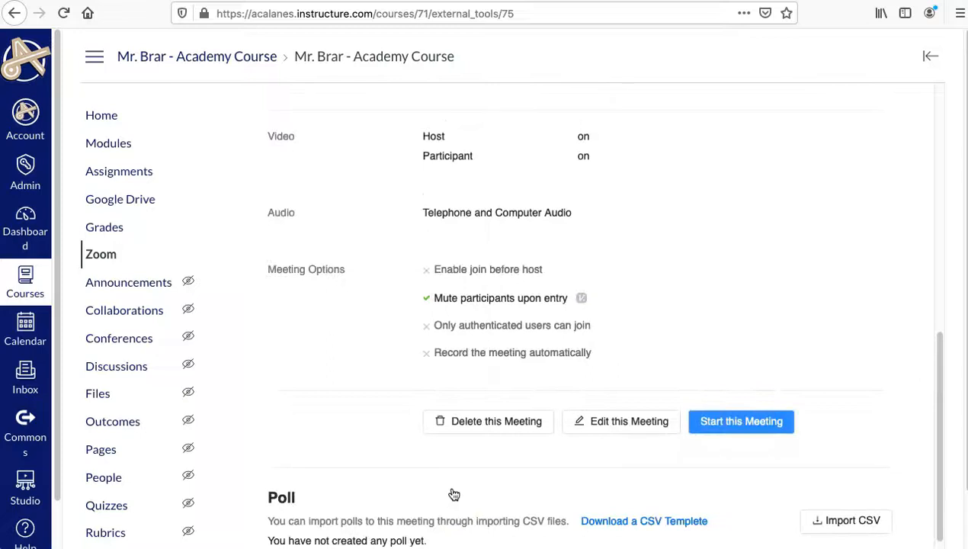
- Return to the course's upcoming Zoom meetings and hide the Zoom help information
{"action": "scroll", "coordinate": [453, 494], "scroll_direction": "up", "scroll_amount": 10}
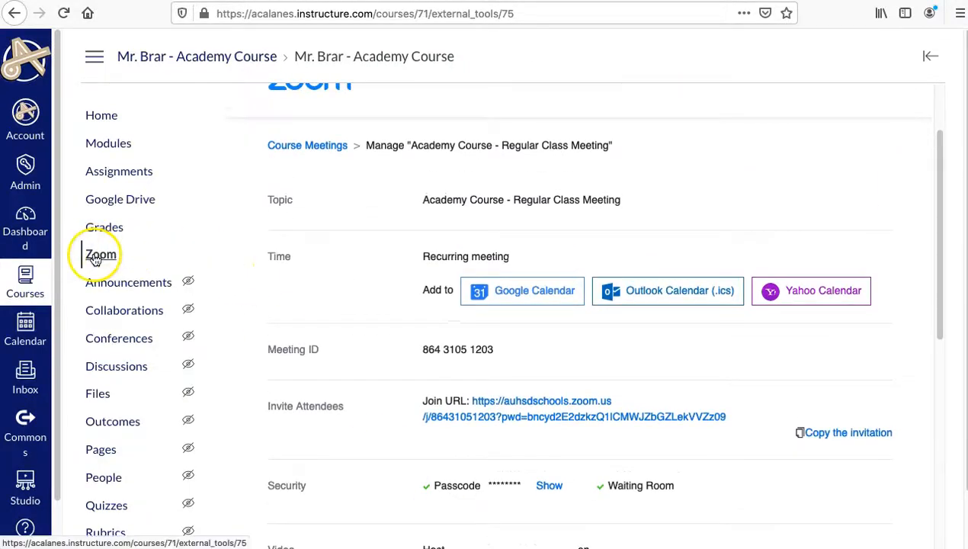
{"action": "left_click", "coordinate": [98, 257]}
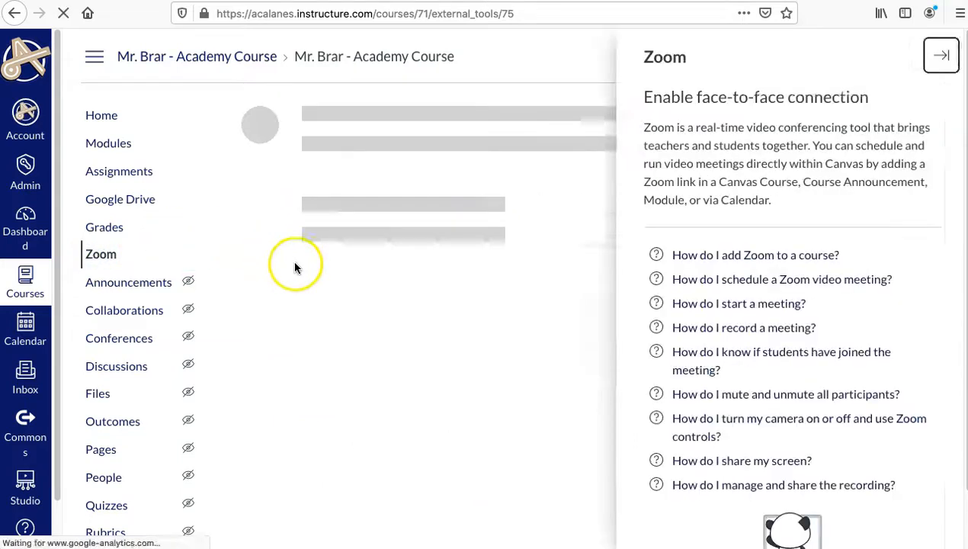
{"action": "left_click", "coordinate": [924, 55]}
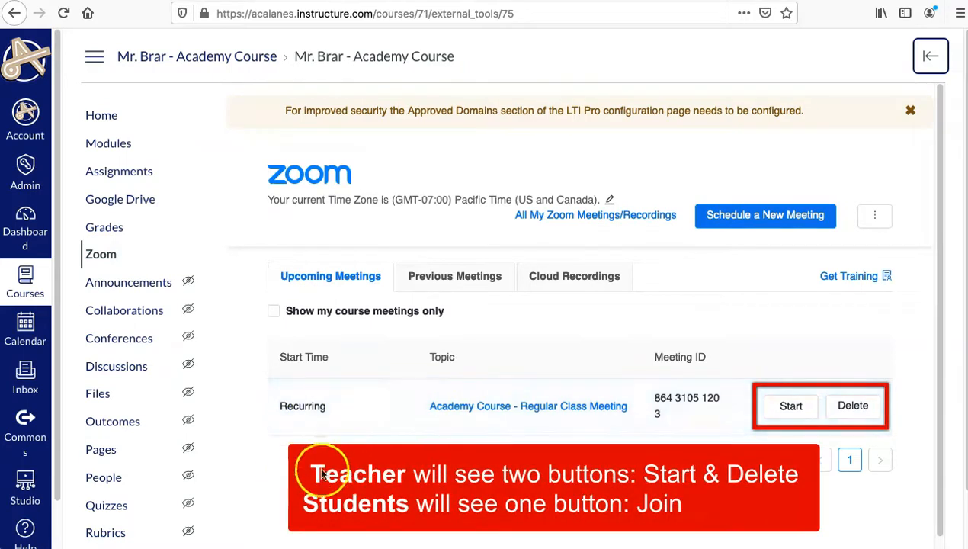
- Open the "Academy Course - Regular Class Meeting" details and copy the location of its join link
{"action": "scroll", "coordinate": [338, 439], "scroll_direction": "down", "scroll_amount": 1}
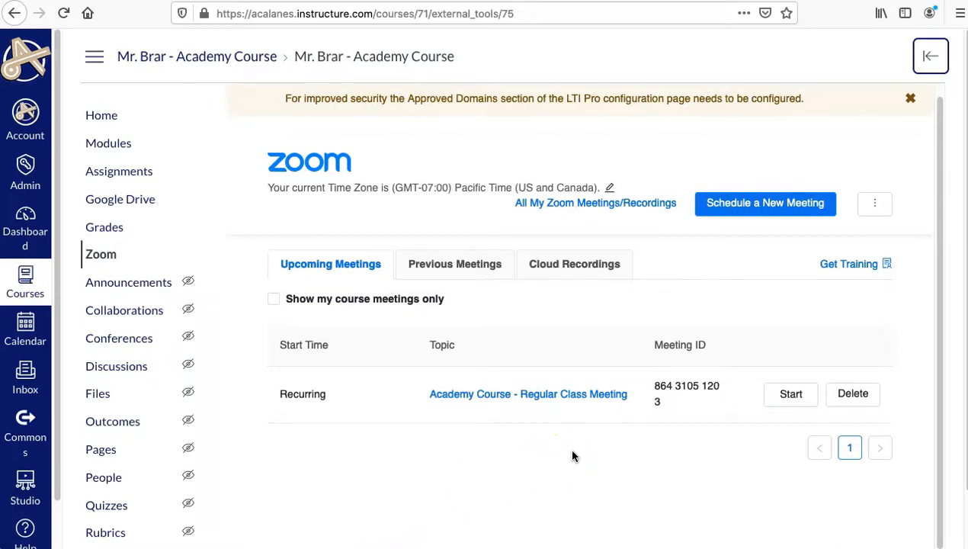
{"action": "left_click", "coordinate": [577, 398]}
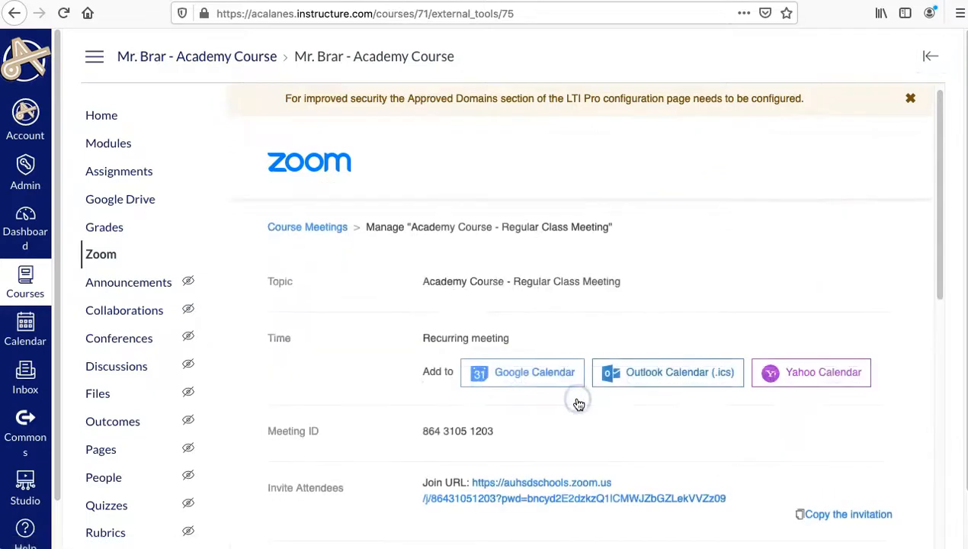
{"action": "scroll", "coordinate": [577, 402], "scroll_direction": "down", "scroll_amount": 2}
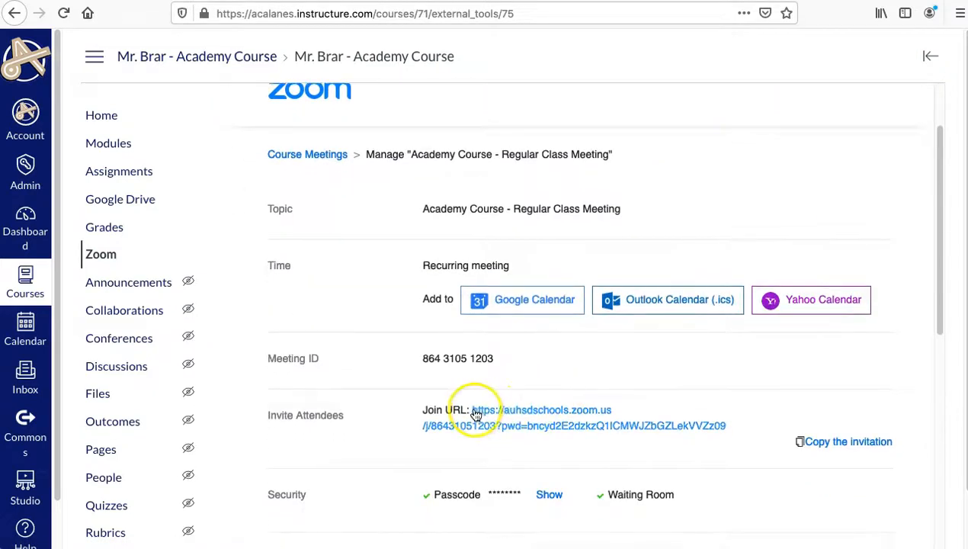
{"action": "left_click_drag", "start_coordinate": [737, 427], "coordinate": [476, 416]}
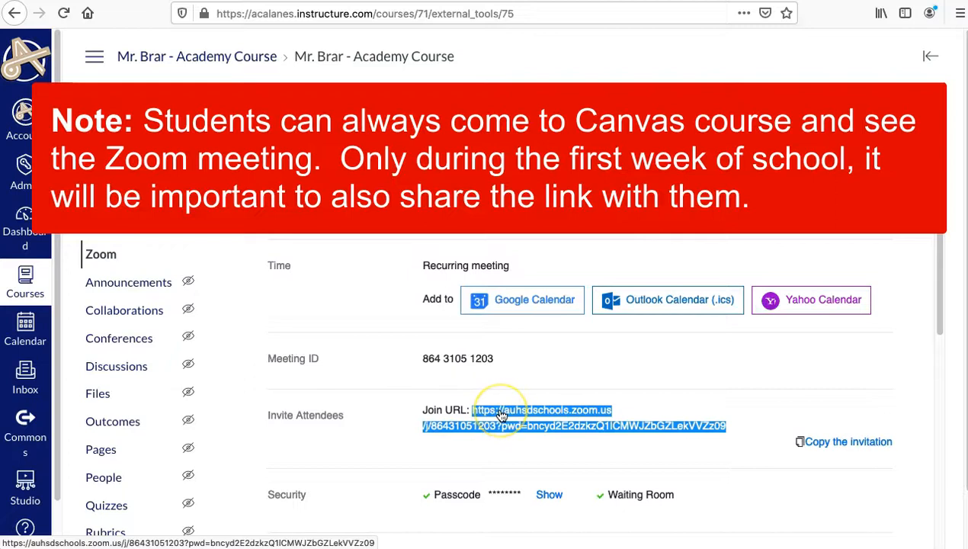
{"action": "right_click", "coordinate": [502, 411]}
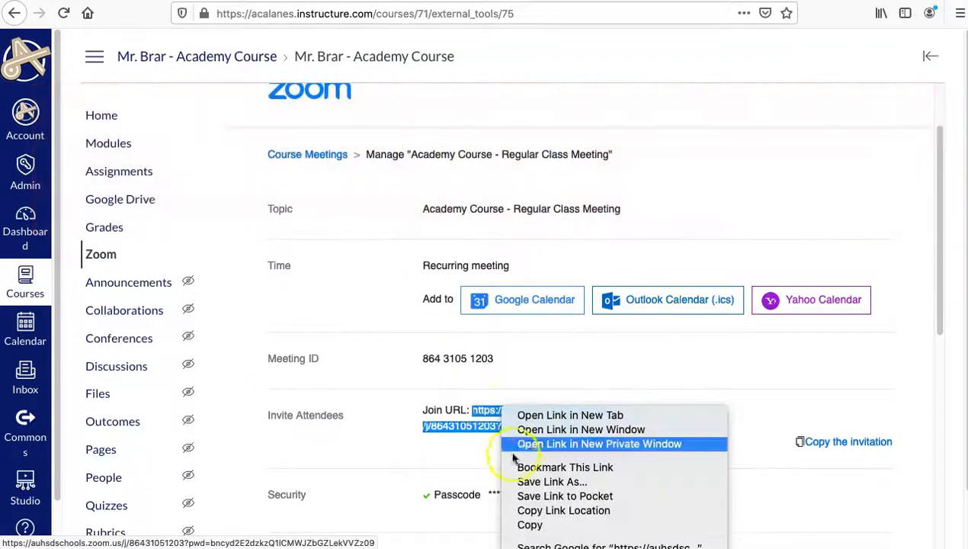
{"action": "left_click", "coordinate": [535, 510]}
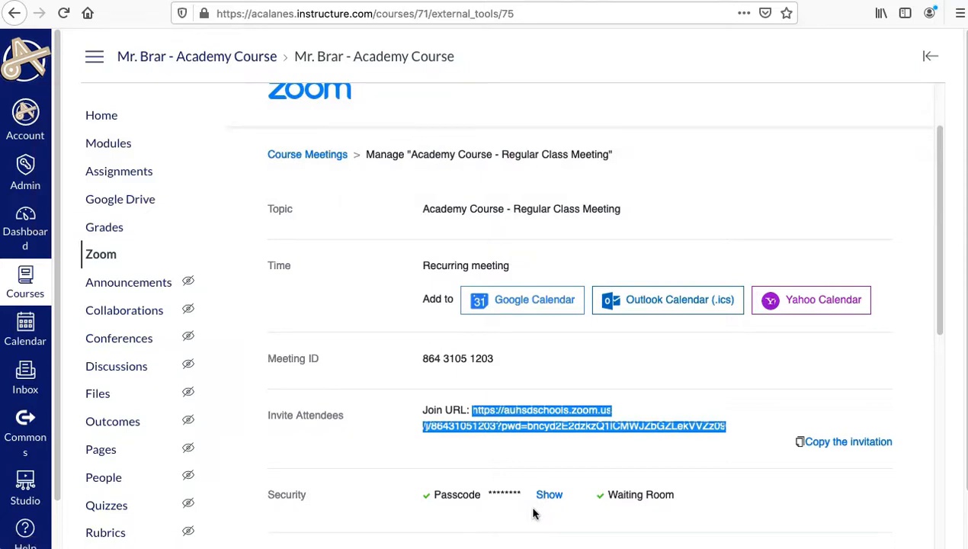
{"action": "left_click", "coordinate": [313, 416]}
{"action": "left_click", "coordinate": [26, 526]}
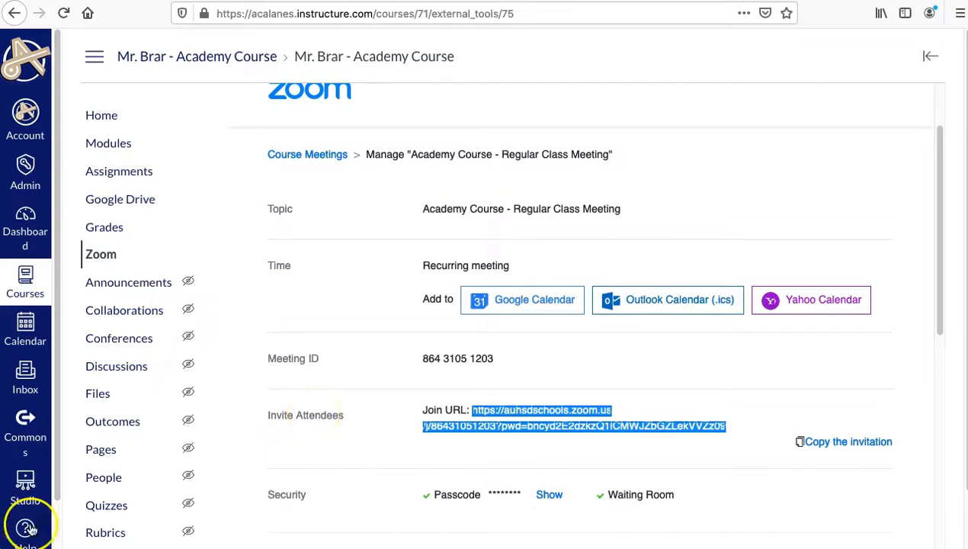